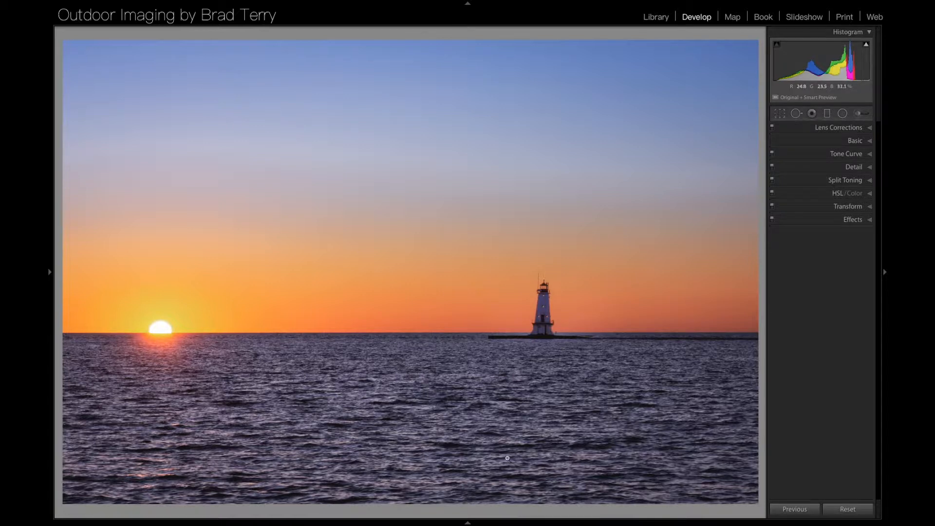
# Step: Switch to Photoshop and start a new document
pyautogui.moveTo(460, 524)
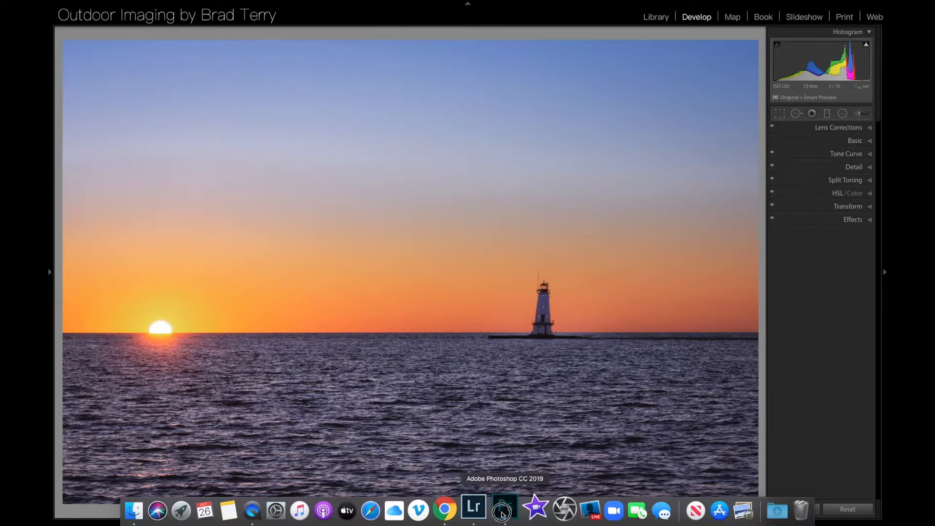
pyautogui.click(515, 507)
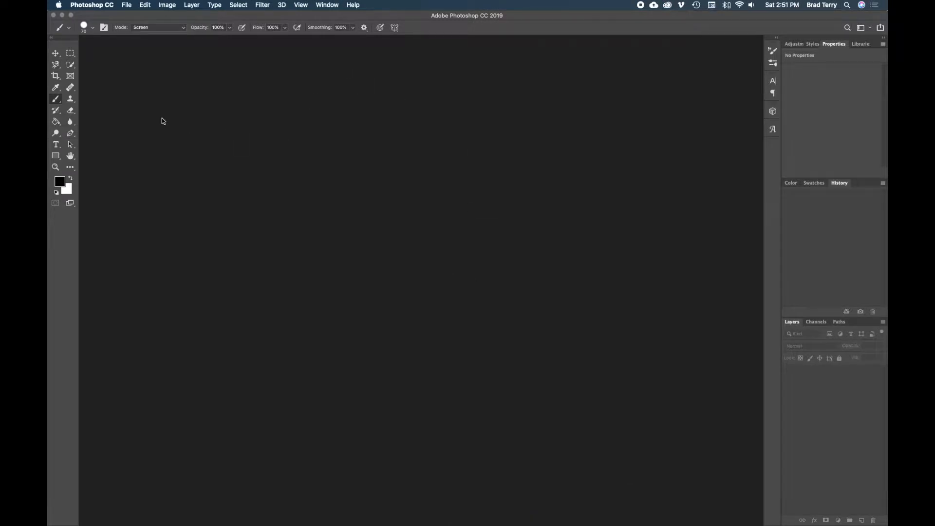
pyautogui.click(127, 6)
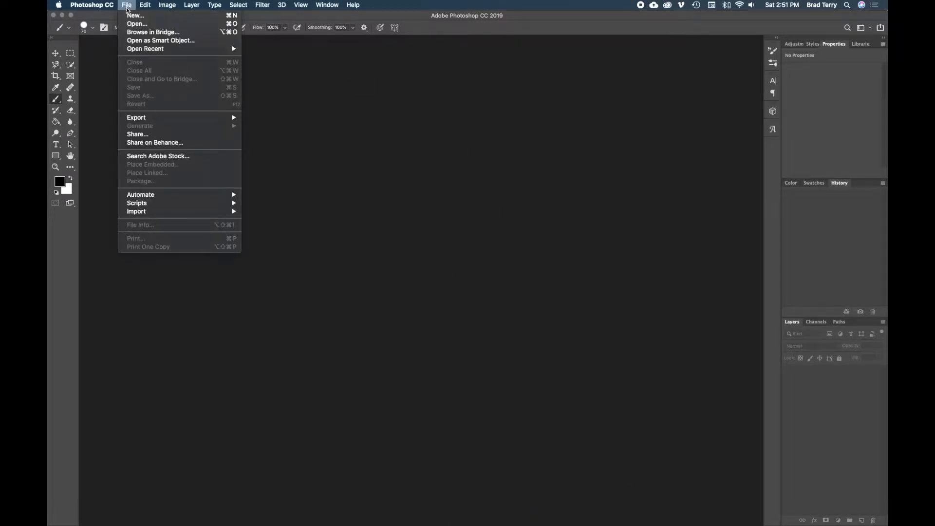
pyautogui.click(131, 17)
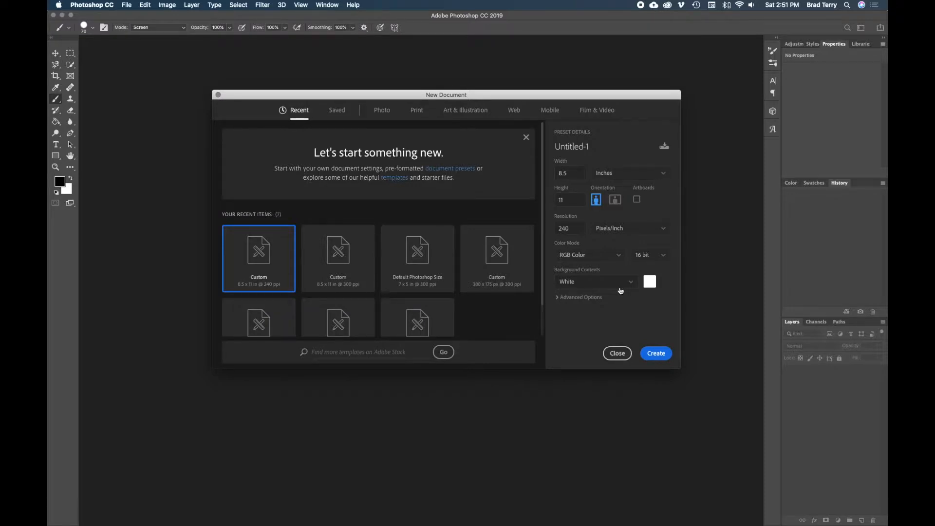
# Step: Set the background contents to black and create the 8.5 × 11 inch document at 240 pixels per inch
pyautogui.click(652, 287)
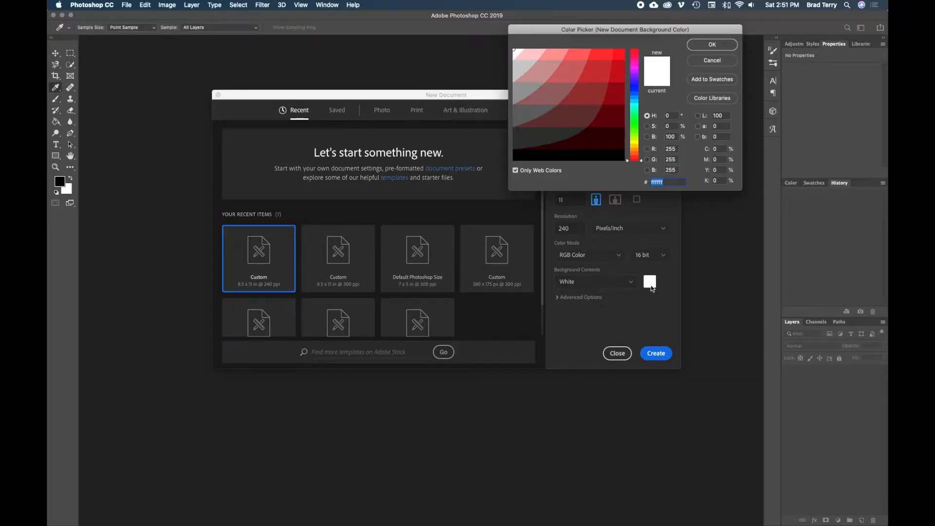
pyautogui.click(564, 158)
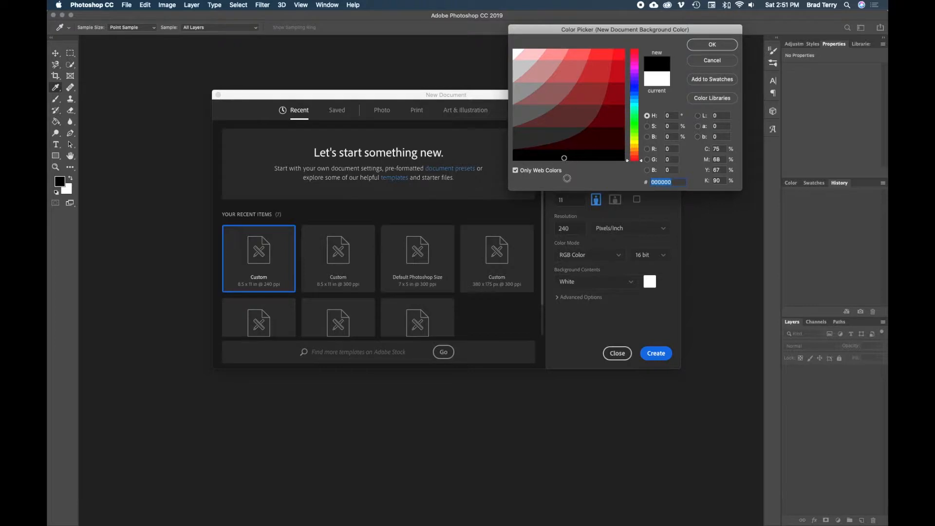
pyautogui.click(711, 44)
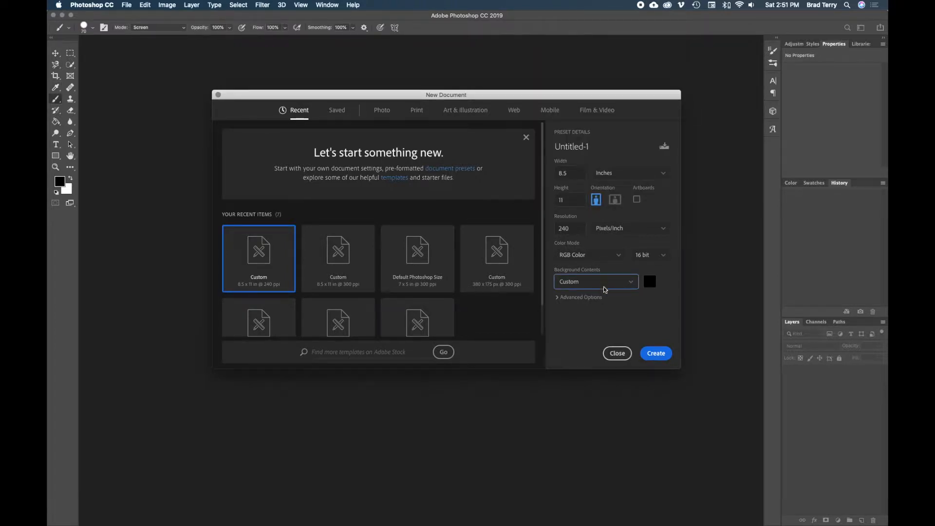
pyautogui.click(633, 282)
pyautogui.click(591, 312)
pyautogui.click(657, 355)
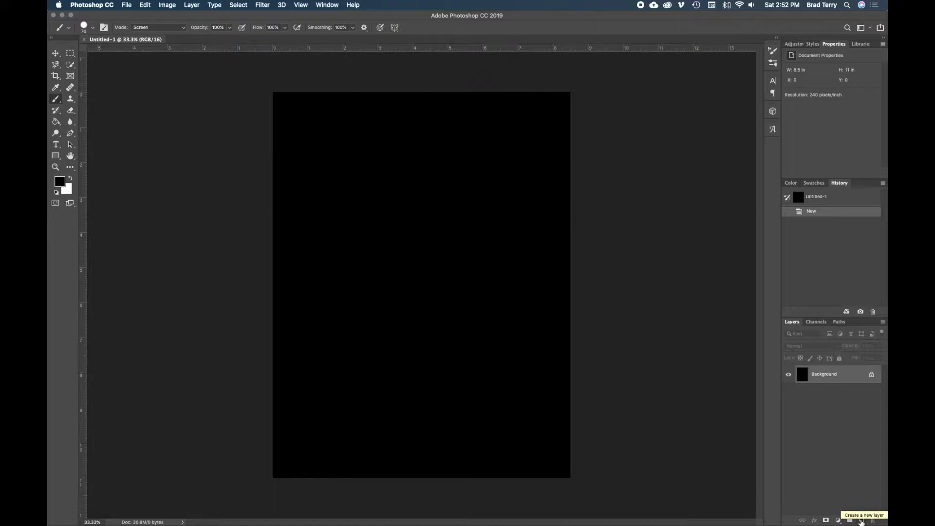
# Step: Add a new layer, make white the foreground colour and paint a signature with the 70 px hard round brush
pyautogui.click(861, 520)
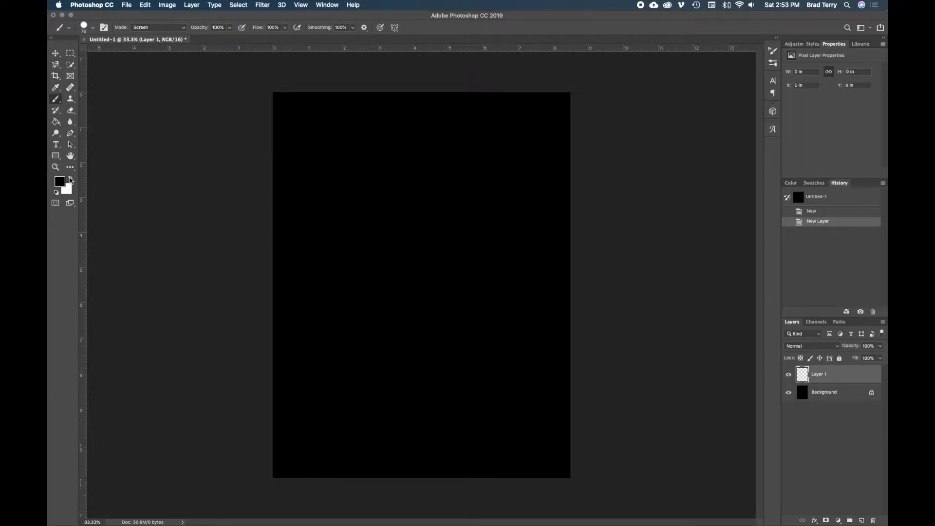
pyautogui.click(71, 180)
pyautogui.moveTo(340, 209); pyautogui.dragTo(342, 248)
pyautogui.moveTo(320, 193)
pyautogui.mouseDown()
pyautogui.moveTo(355, 191)
pyautogui.moveTo(367, 201)
pyautogui.moveTo(356, 210)
pyautogui.moveTo(382, 210)
pyautogui.moveTo(390, 231)
pyautogui.moveTo(361, 250)
pyautogui.moveTo(334, 251)
pyautogui.moveTo(345, 222)
pyautogui.moveTo(428, 216)
pyautogui.moveTo(439, 192)
pyautogui.moveTo(437, 238)
pyautogui.mouseUp()
pyautogui.moveTo(404, 191)
pyautogui.mouseDown()
pyautogui.moveTo(489, 189)
pyautogui.moveTo(487, 245)
pyautogui.moveTo(443, 269)
pyautogui.moveTo(444, 249)
pyautogui.moveTo(510, 211)
pyautogui.mouseUp()
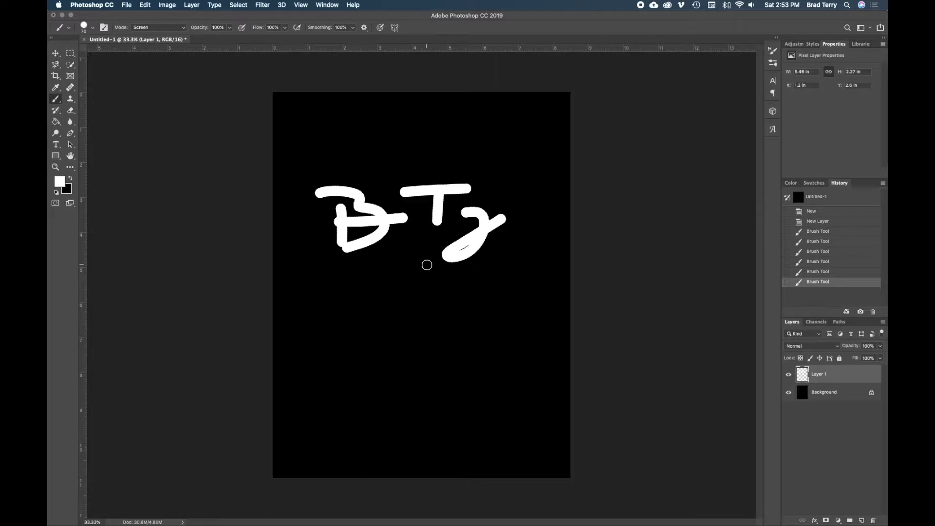
# Step: Replace the layer holding the thick signature with a new one and write the signature again using a much smaller brush
pyautogui.moveTo(823, 380); pyautogui.dragTo(874, 520)
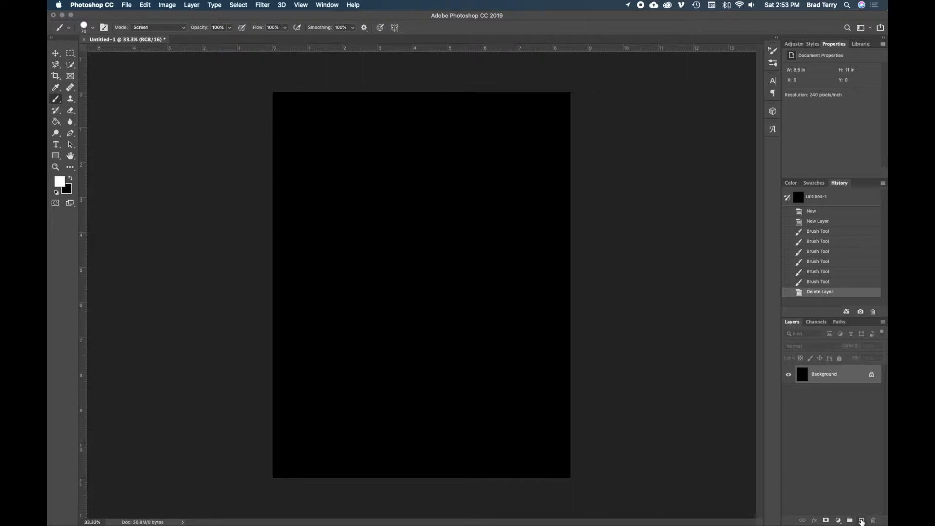
pyautogui.click(862, 520)
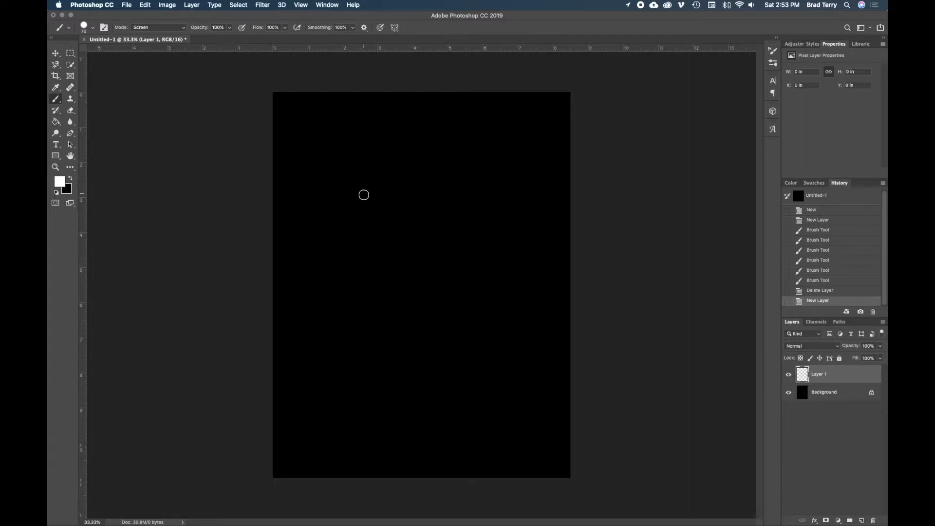
pyautogui.click(93, 28)
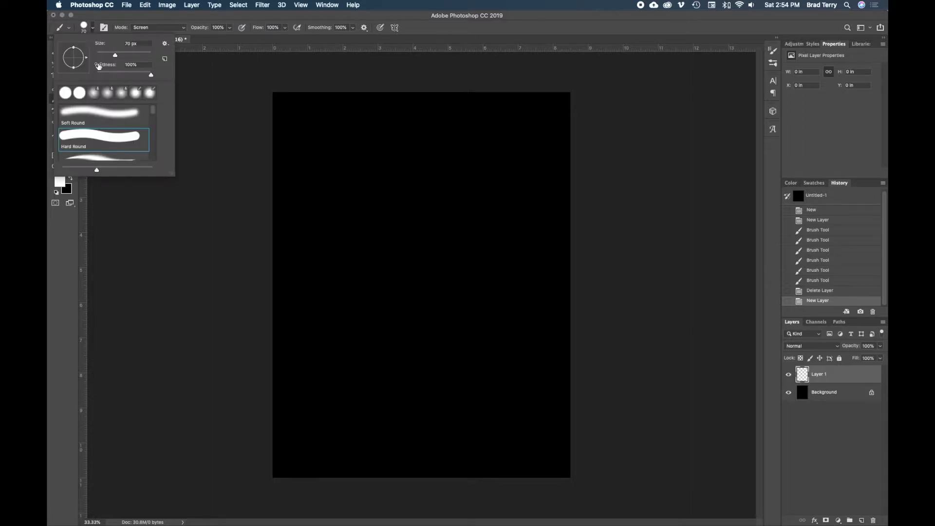
pyautogui.moveTo(116, 57); pyautogui.dragTo(99, 59)
pyautogui.click(328, 237)
pyautogui.moveTo(329, 235)
pyautogui.mouseDown()
pyautogui.moveTo(329, 262)
pyautogui.moveTo(324, 225)
pyautogui.moveTo(349, 226)
pyautogui.moveTo(340, 242)
pyautogui.moveTo(358, 248)
pyautogui.moveTo(352, 261)
pyautogui.moveTo(319, 265)
pyautogui.moveTo(390, 231)
pyautogui.moveTo(391, 254)
pyautogui.moveTo(374, 225)
pyautogui.moveTo(426, 221)
pyautogui.moveTo(429, 262)
pyautogui.moveTo(393, 259)
pyautogui.moveTo(443, 238)
pyautogui.mouseUp()
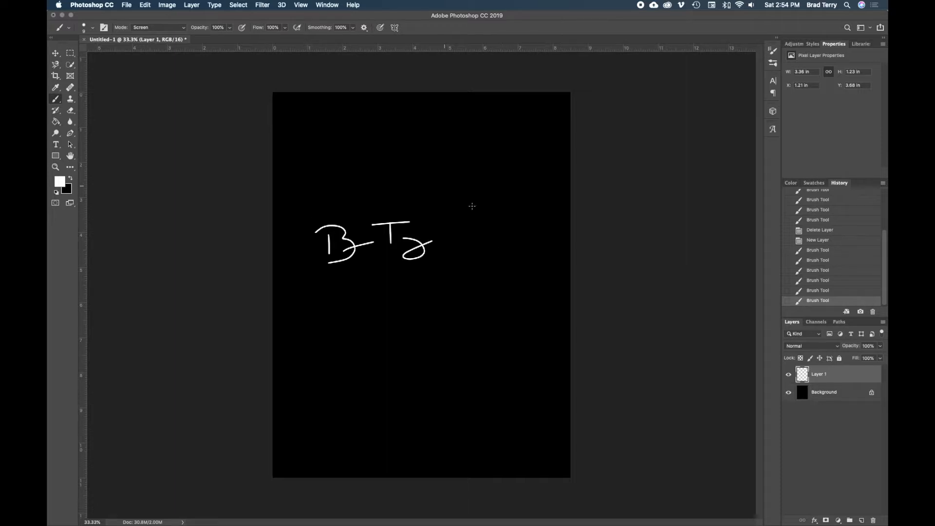
# Step: Crop the canvas tightly around the signature and delete the black background layer
pyautogui.click(55, 78)
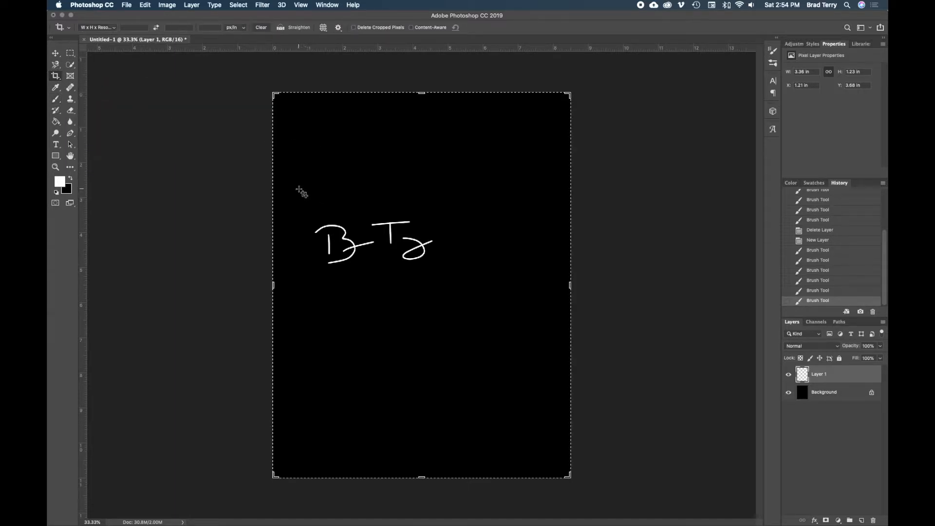
pyautogui.moveTo(306, 205)
pyautogui.mouseDown()
pyautogui.moveTo(464, 282)
pyautogui.moveTo(449, 278)
pyautogui.mouseUp()
pyautogui.press('Return')
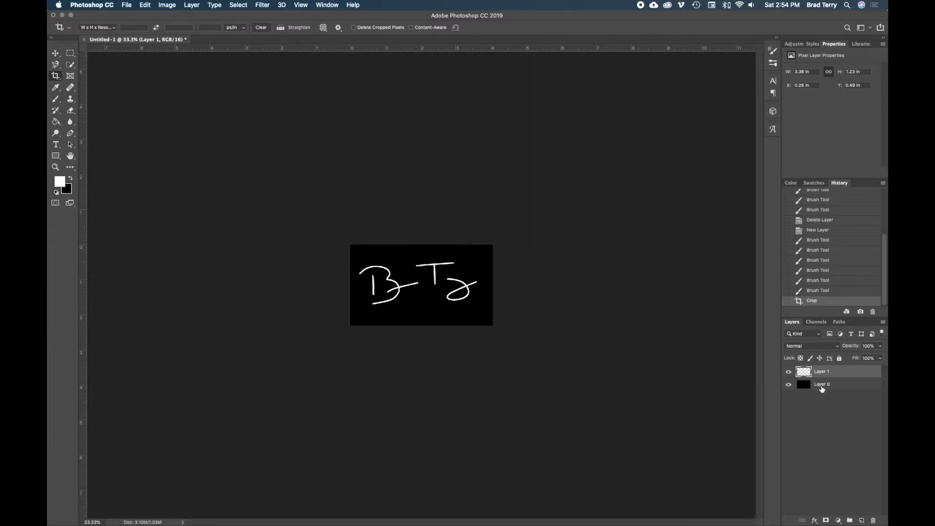
pyautogui.moveTo(817, 388); pyautogui.dragTo(876, 510)
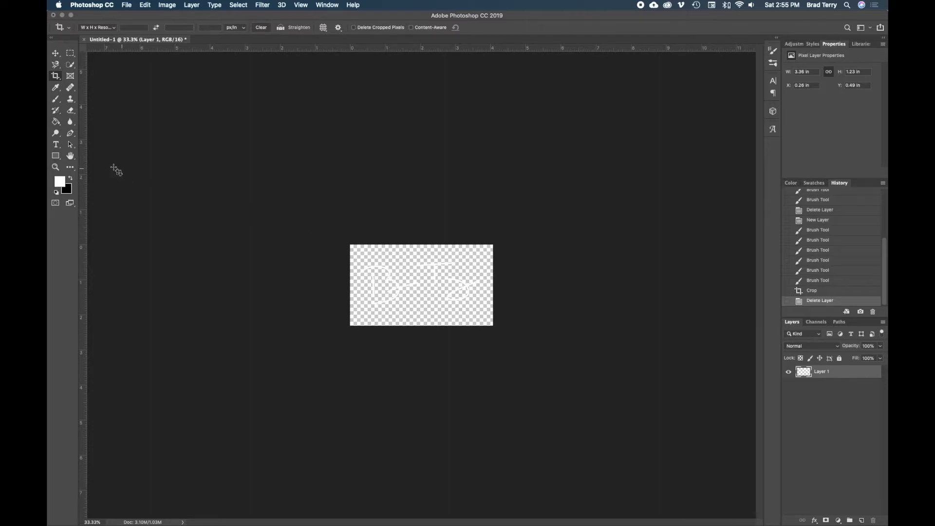
pyautogui.doubleClick(70, 156)
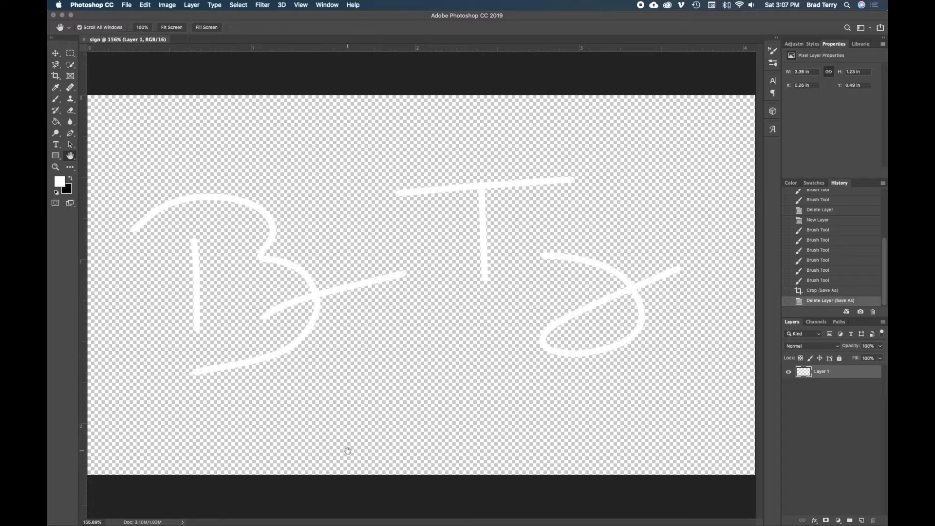
# Step: Start saving the signature under a new name, choosing the Signature folder and the file name signature.png
pyautogui.click(127, 5)
pyautogui.click(140, 103)
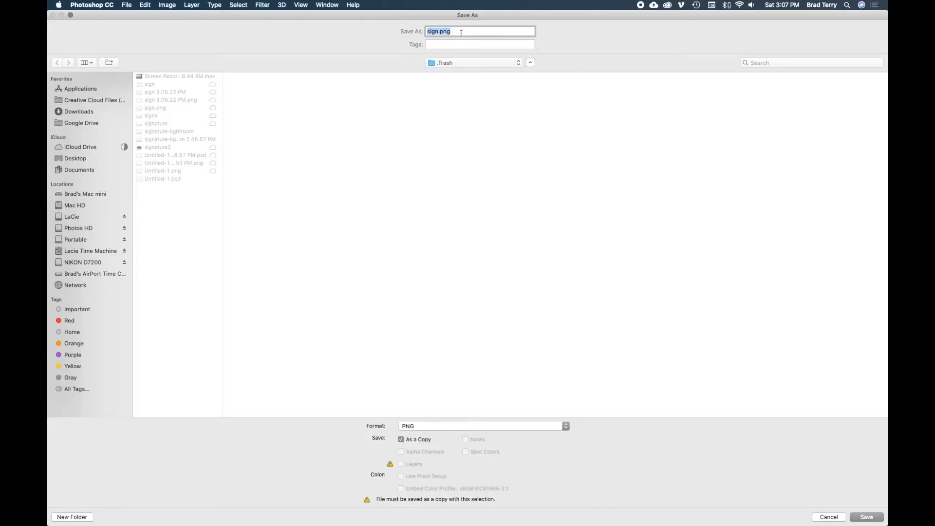
pyautogui.click(463, 63)
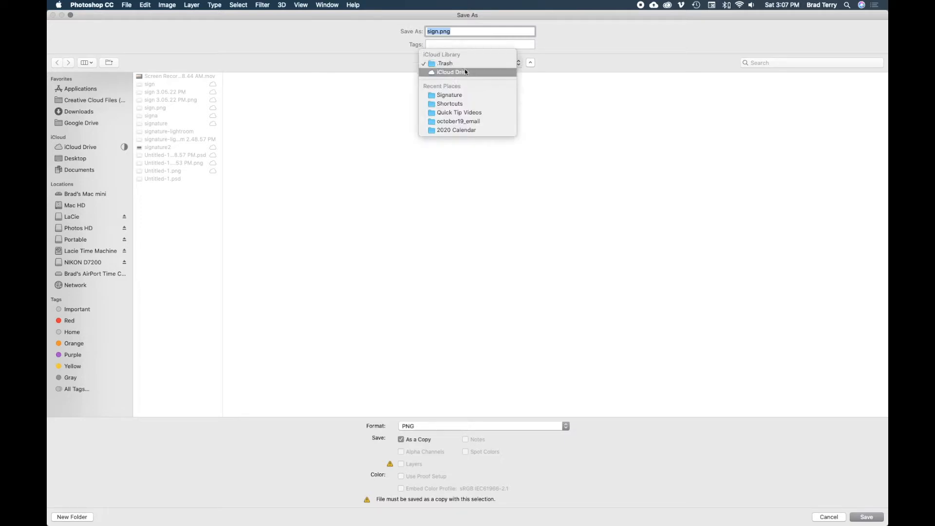
pyautogui.click(452, 95)
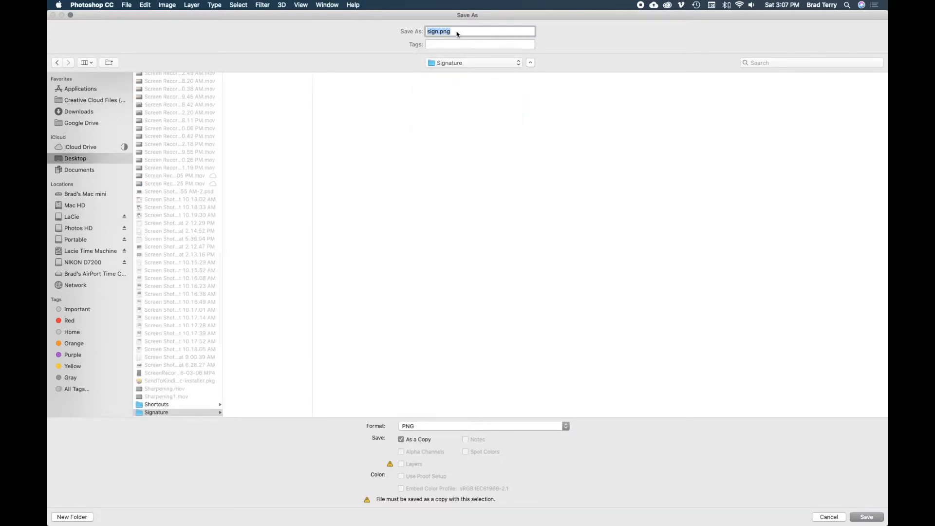
pyautogui.write('si')
# Step: Switch the save format to Photoshop and back to PNG
pyautogui.click(438, 426)
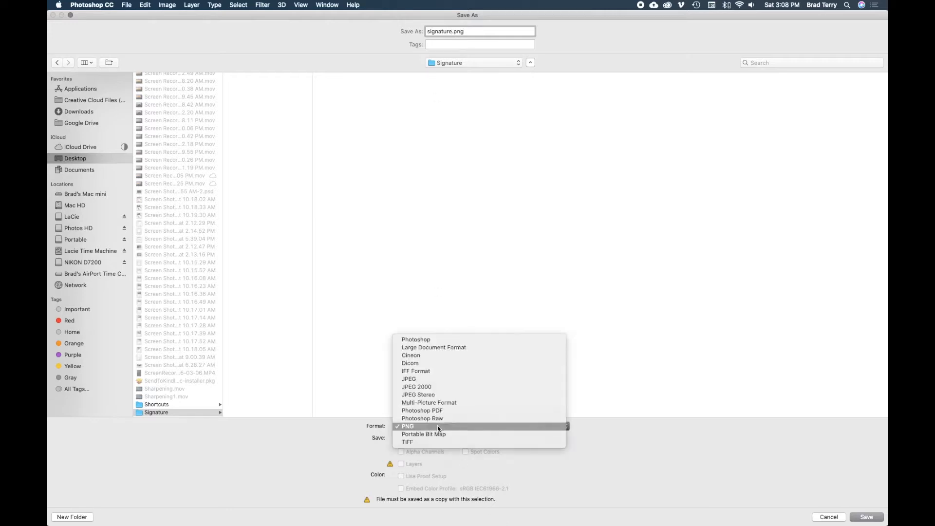
pyautogui.click(427, 341)
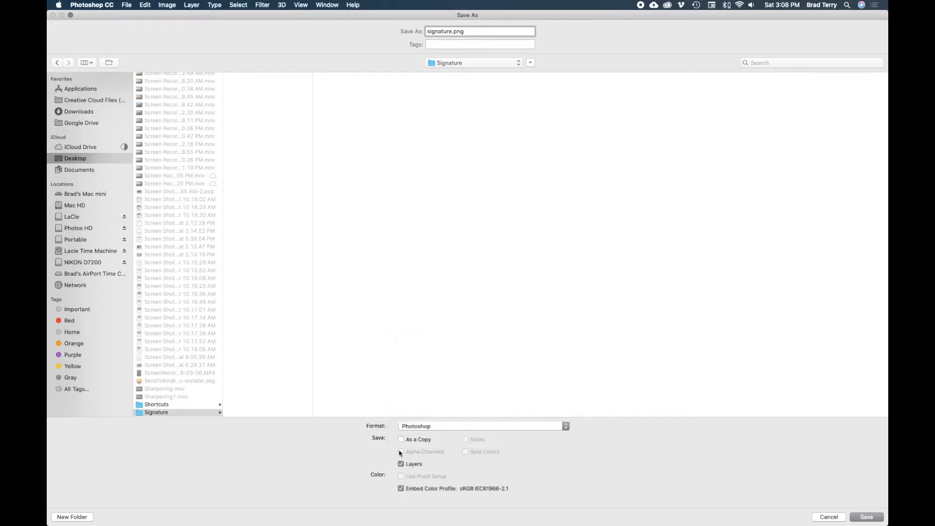
pyautogui.click(421, 426)
pyautogui.click(414, 513)
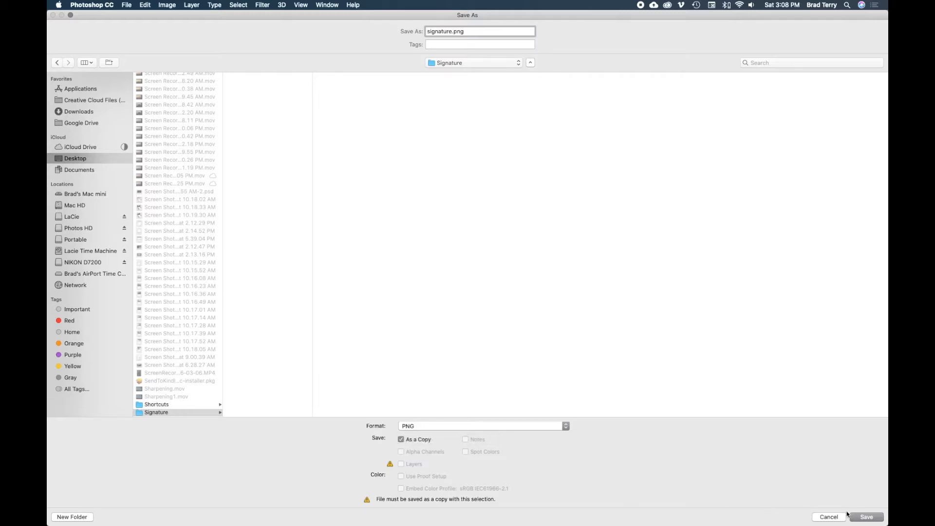
# Step: Save the signature as a PNG copy with the large file size, fastest saving option
pyautogui.click(866, 518)
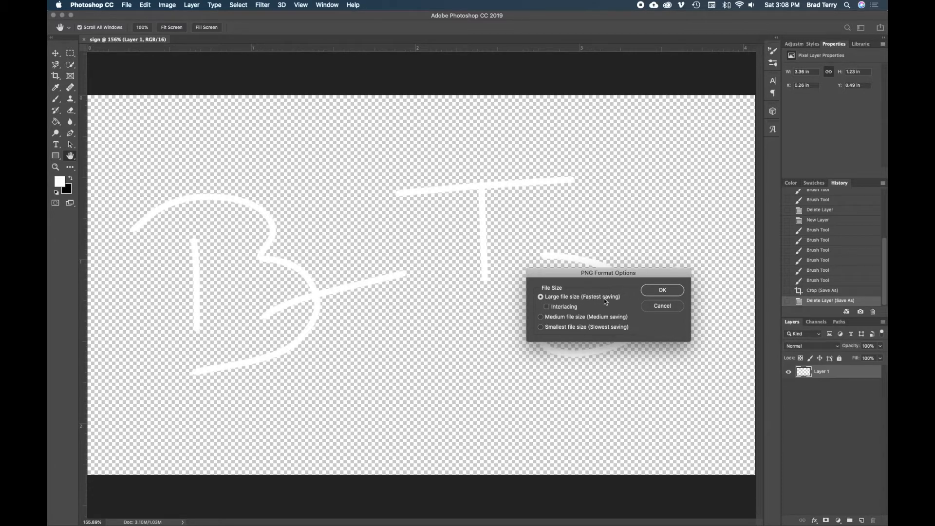
pyautogui.click(662, 291)
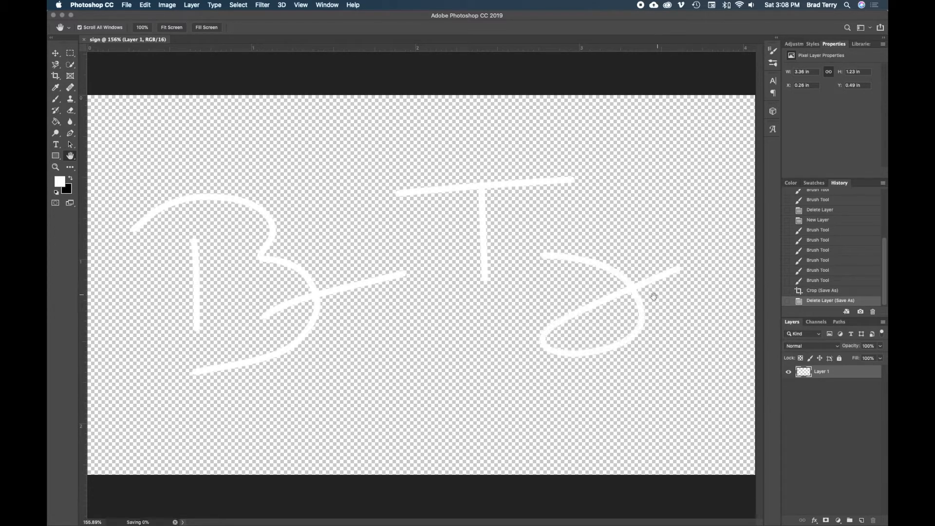
# Step: Switch to the desktop and check the Signature folder for the saved PNG file
pyautogui.hotkey('ctrl', 'Right')
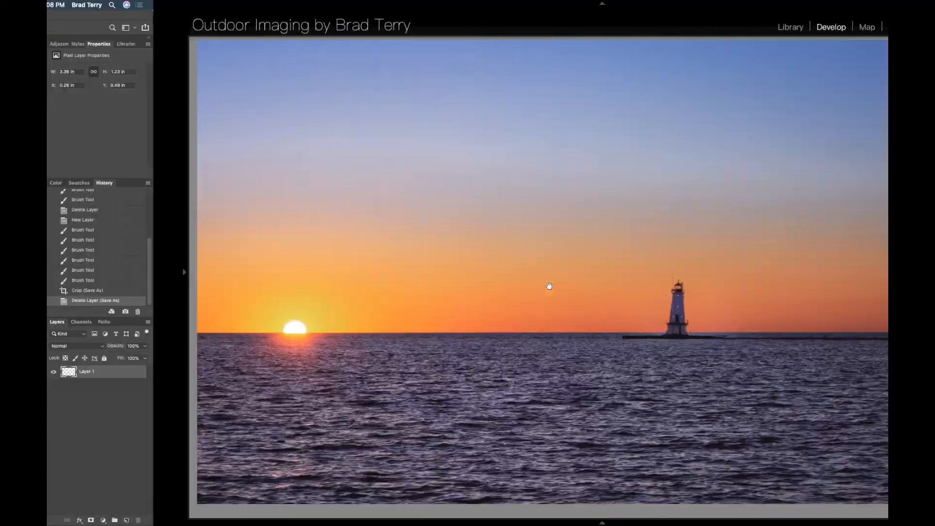
pyautogui.hotkey('ctrl', 'Right')
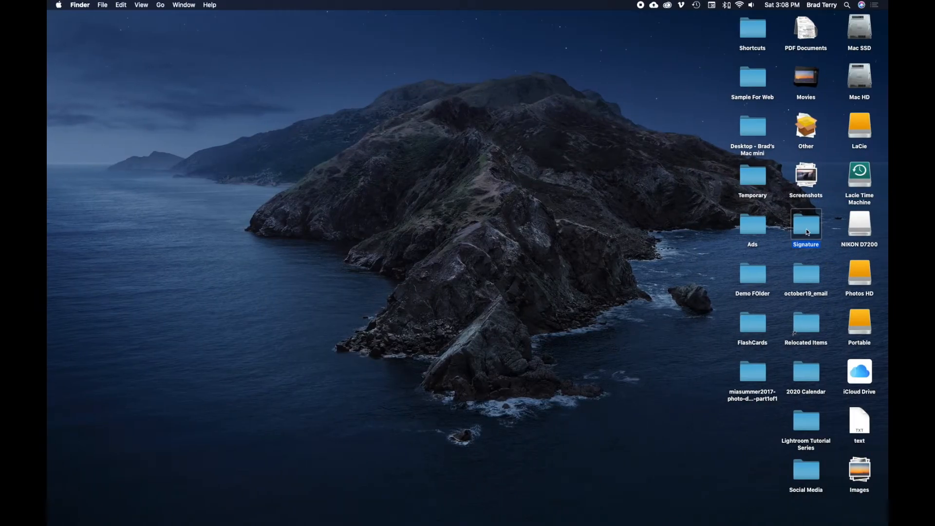
pyautogui.doubleClick(806, 229)
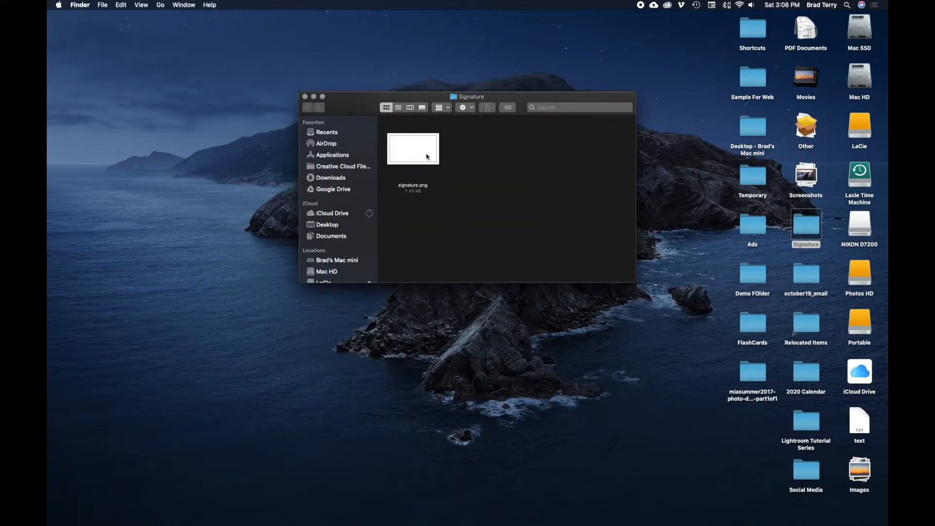
pyautogui.click(305, 97)
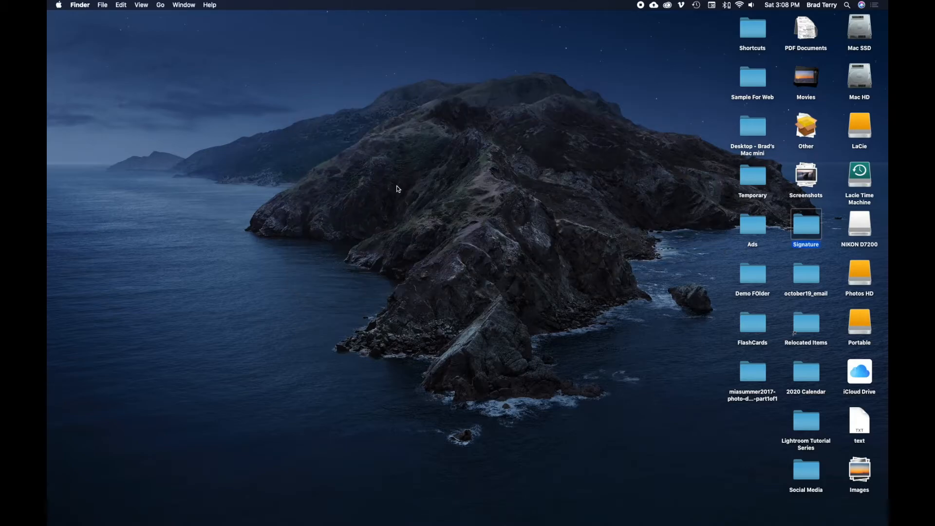
# Step: Switch to Lightroom, open the export settings for the lighthouse sunset photo and go to the watermark editor
pyautogui.hotkey('ctrl', 'Left')
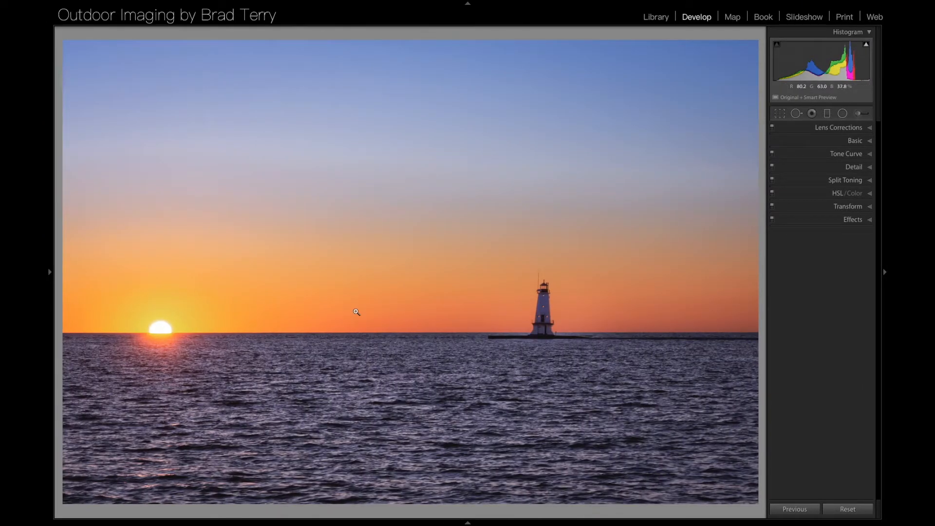
pyautogui.rightClick(356, 311)
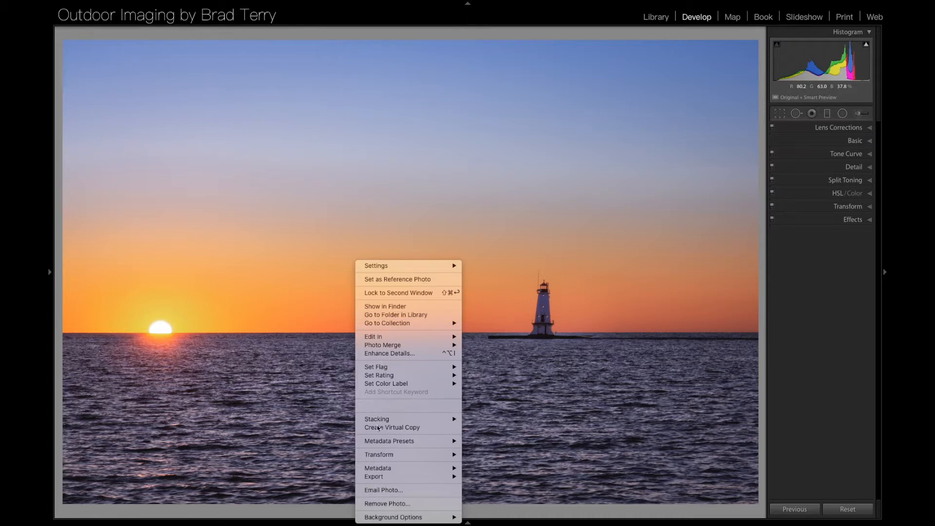
pyautogui.moveTo(383, 478)
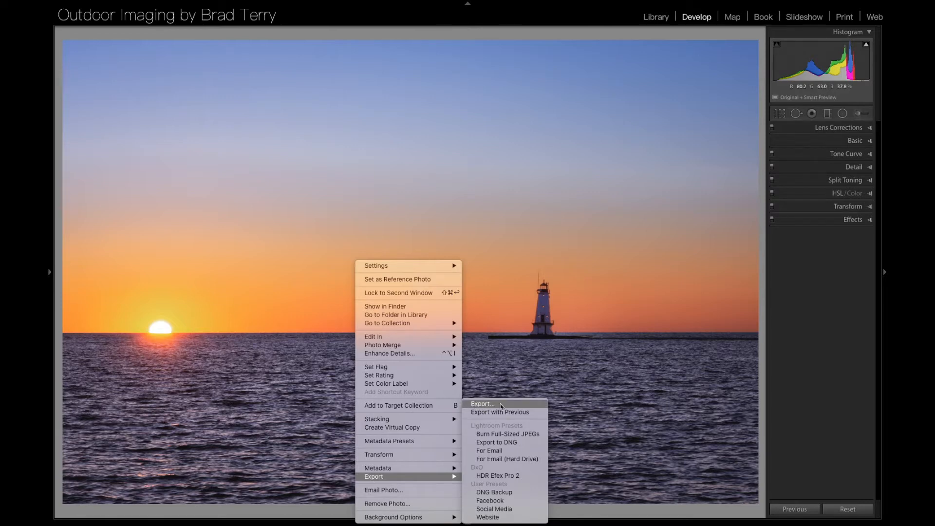
pyautogui.click(493, 408)
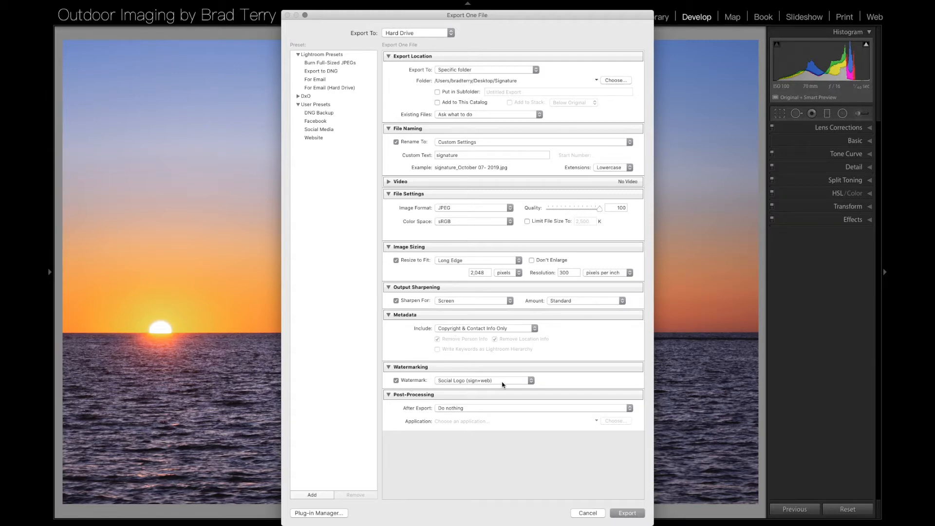
pyautogui.click(531, 380)
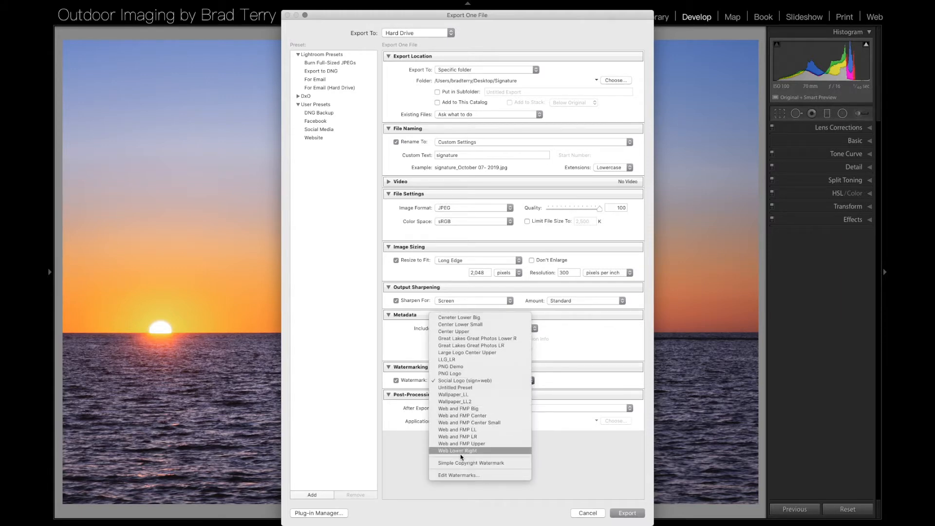
pyautogui.click(450, 475)
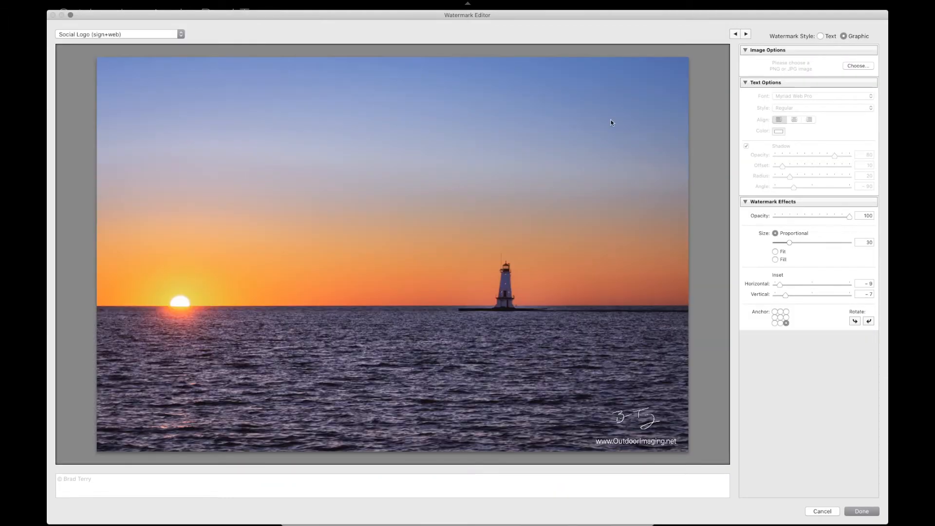
# Step: Switch the watermark style to Text and back to Graphic, and load signature.png from the Signature folder as the watermark image
pyautogui.click(821, 36)
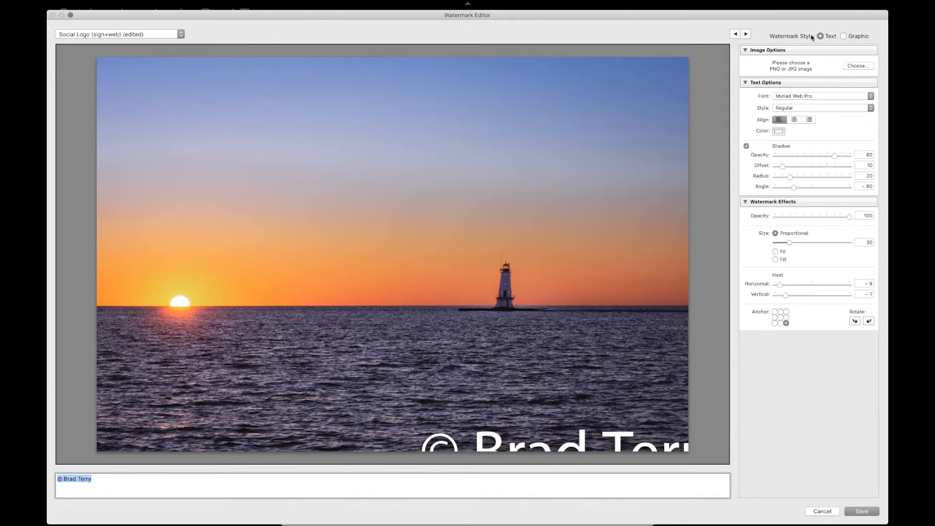
pyautogui.click(844, 37)
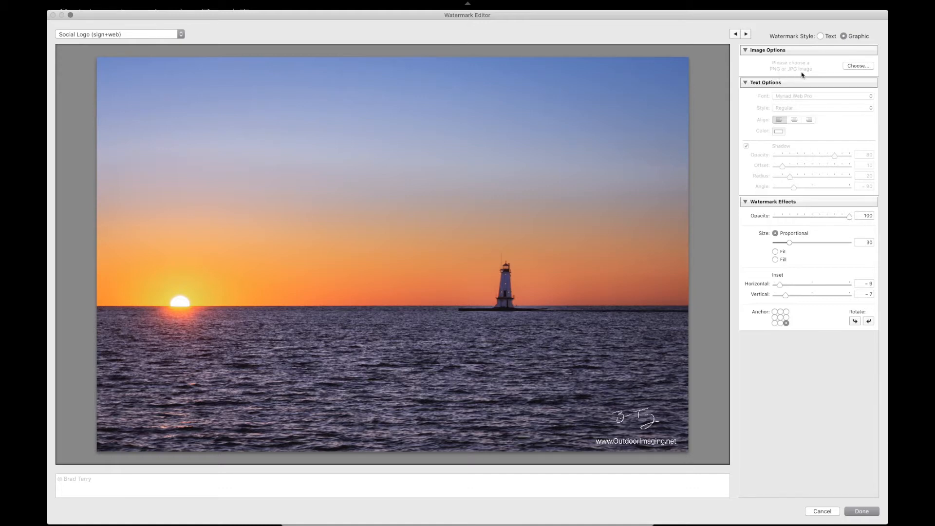
pyautogui.click(858, 65)
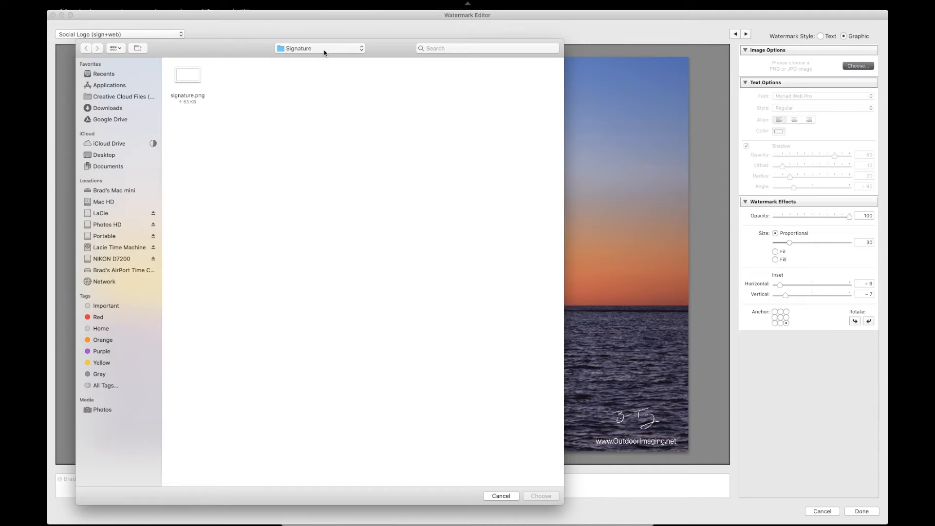
pyautogui.click(184, 78)
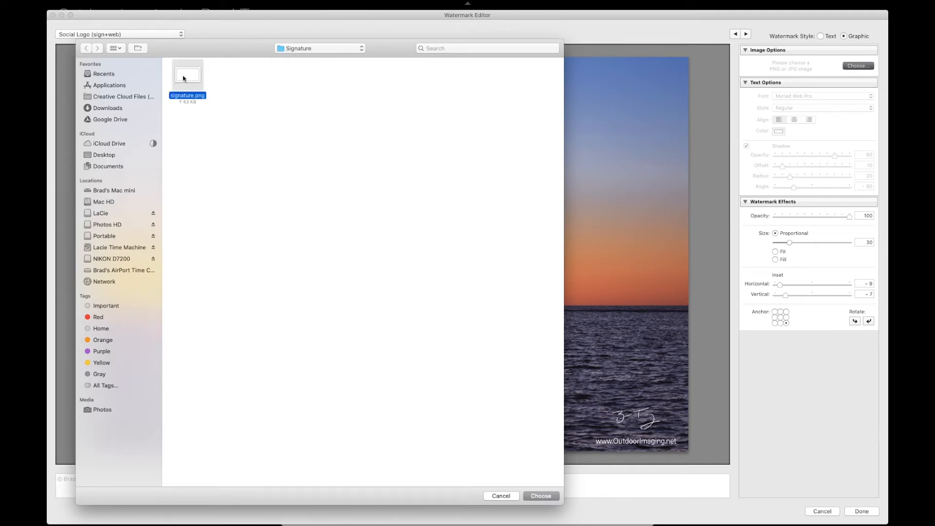
pyautogui.click(536, 495)
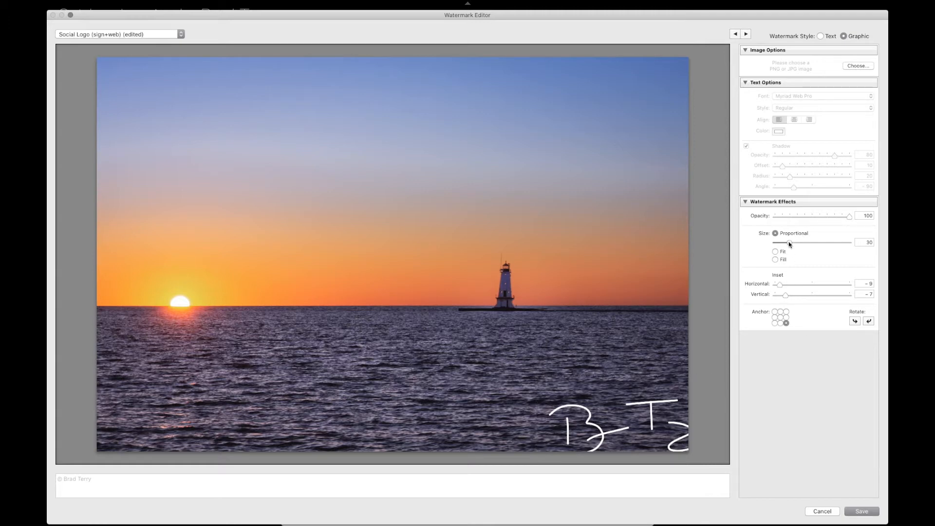
# Step: Set the signature watermark's proportional size to 9 and both its horizontal and vertical insets to 0
pyautogui.moveTo(791, 244); pyautogui.dragTo(784, 243)
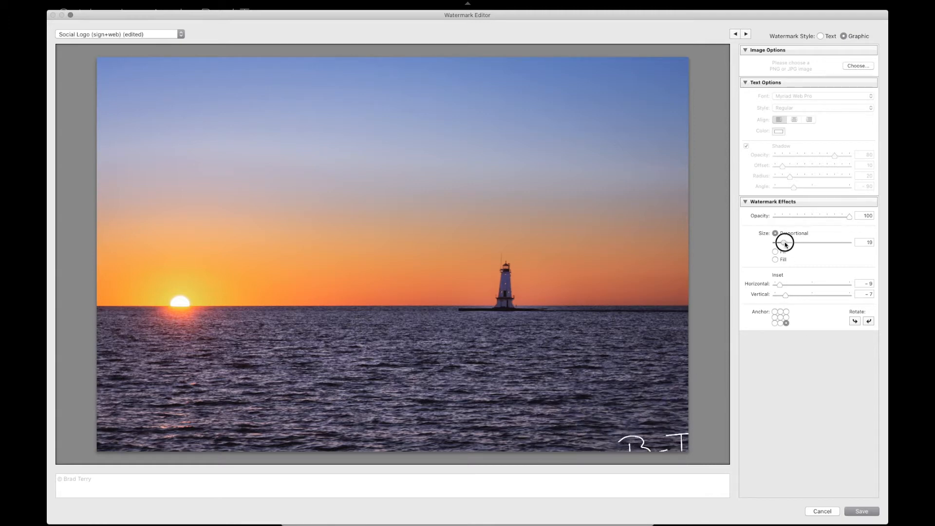
pyautogui.moveTo(786, 298)
pyautogui.mouseDown()
pyautogui.moveTo(802, 296)
pyautogui.moveTo(796, 286)
pyautogui.moveTo(815, 288)
pyautogui.mouseUp()
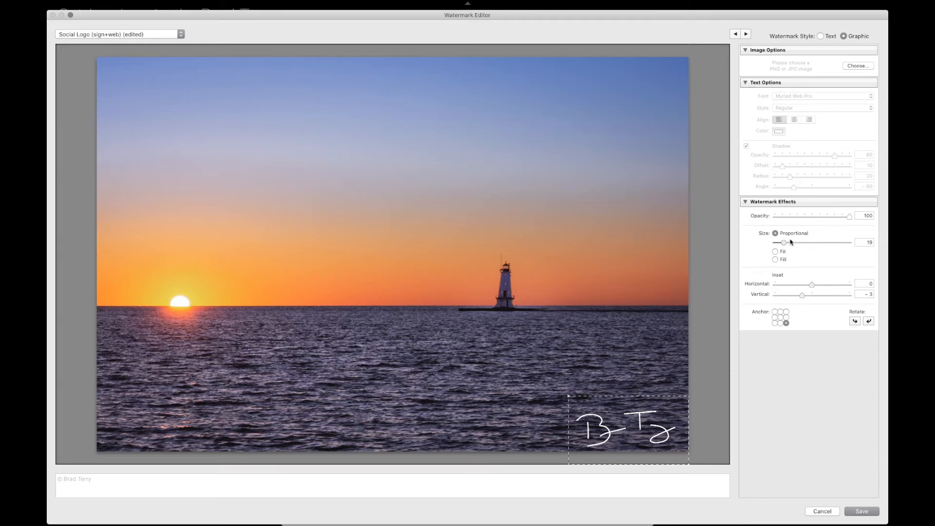
pyautogui.moveTo(784, 243); pyautogui.dragTo(780, 244)
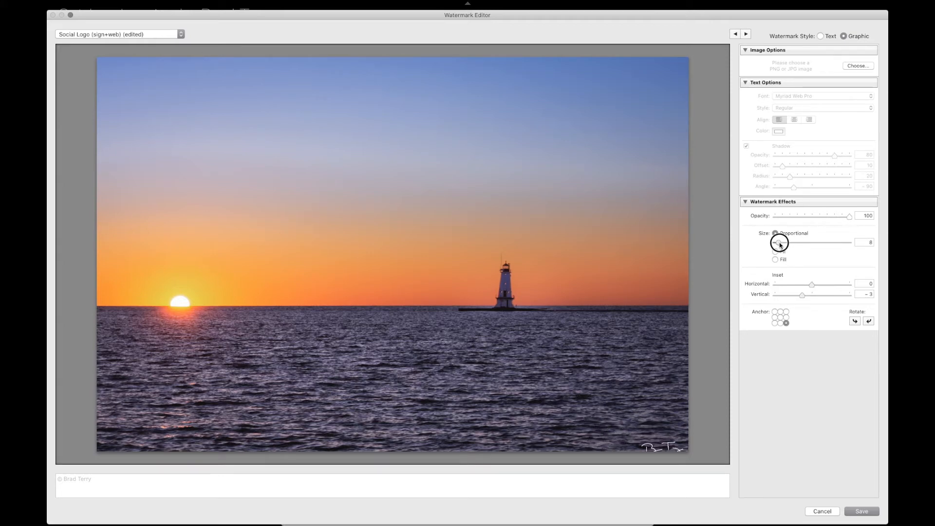
pyautogui.moveTo(802, 295)
pyautogui.mouseDown()
pyautogui.moveTo(814, 287)
pyautogui.moveTo(811, 297)
pyautogui.mouseUp()
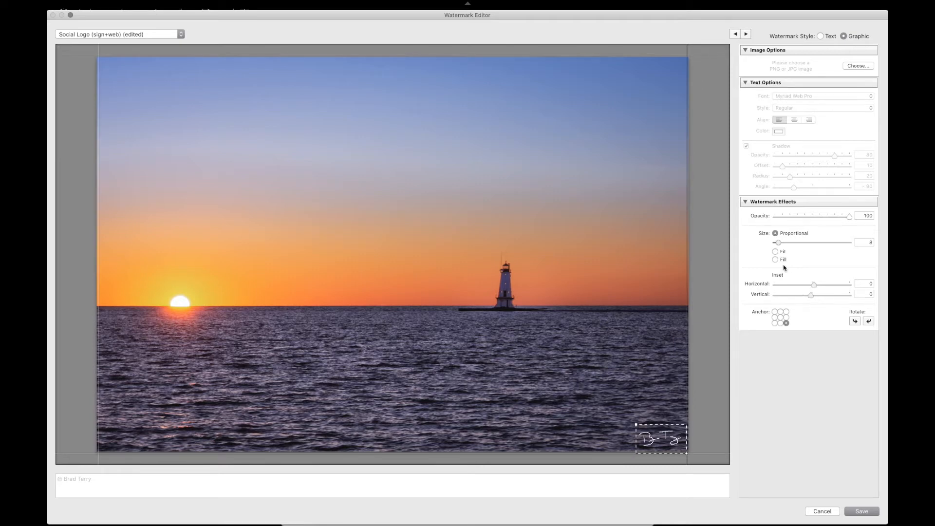
pyautogui.moveTo(778, 243); pyautogui.dragTo(783, 248)
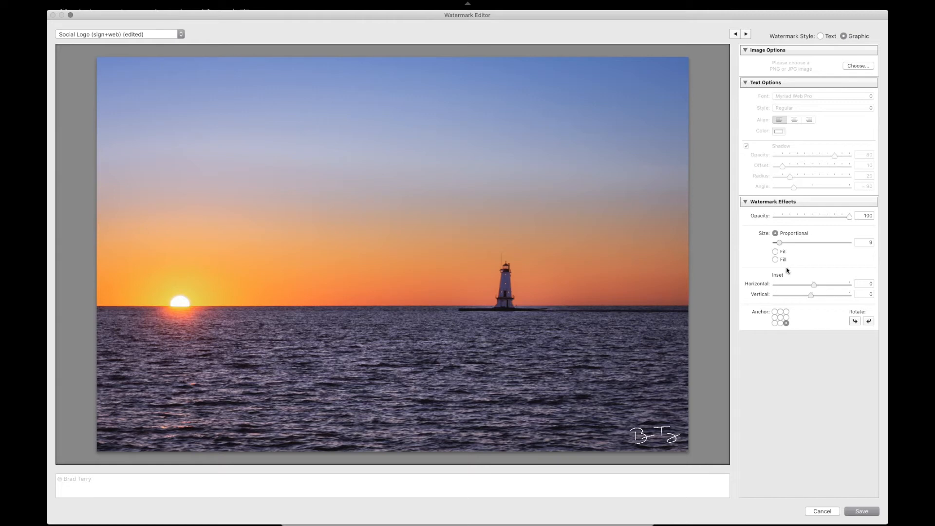
pyautogui.moveTo(633, 435)
# Step: Save the watermark as a new preset named signature and export the photo with it
pyautogui.click(862, 511)
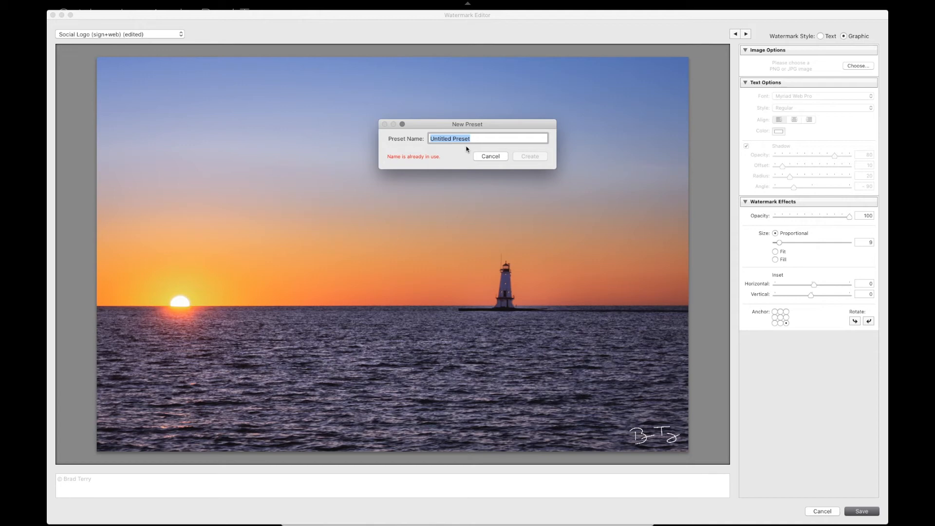
pyautogui.write('si')
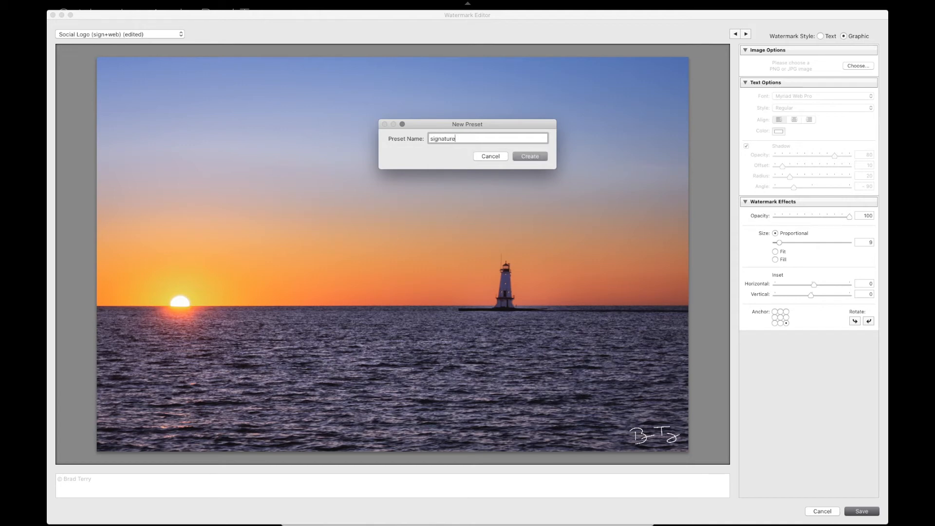
pyautogui.write('gnature')
pyautogui.click(524, 159)
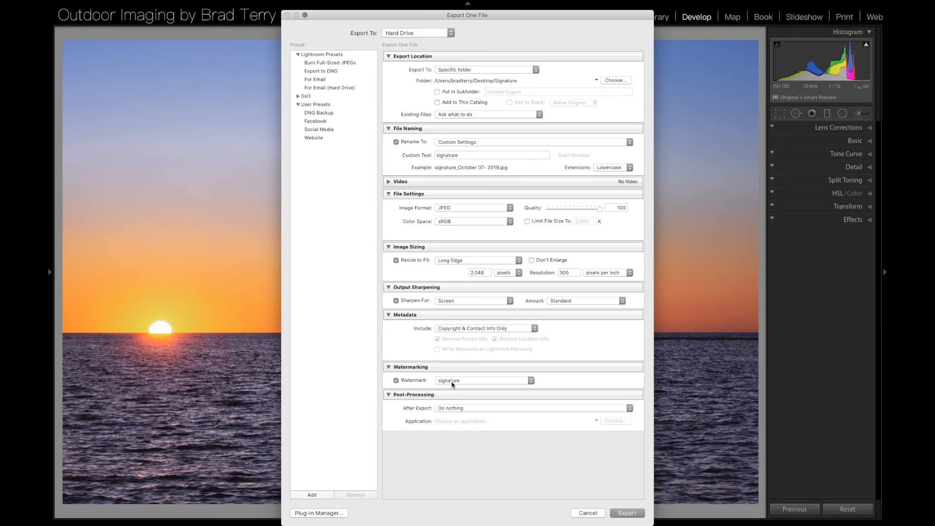
pyautogui.click(628, 514)
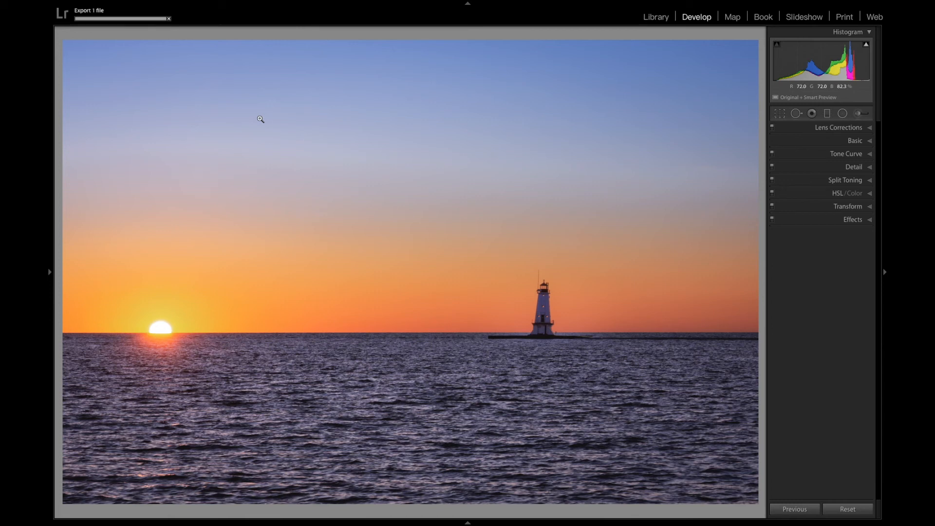
# Step: Switch to the desktop, open the exported JPEG from the Signature folder and examine its watermark in full screen
pyautogui.hotkey('ctrl', 'Right')
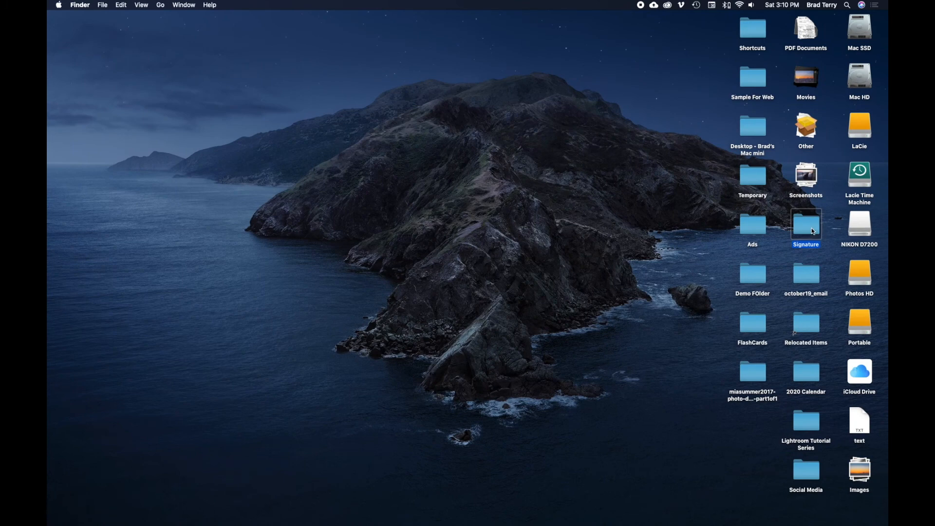
pyautogui.doubleClick(813, 232)
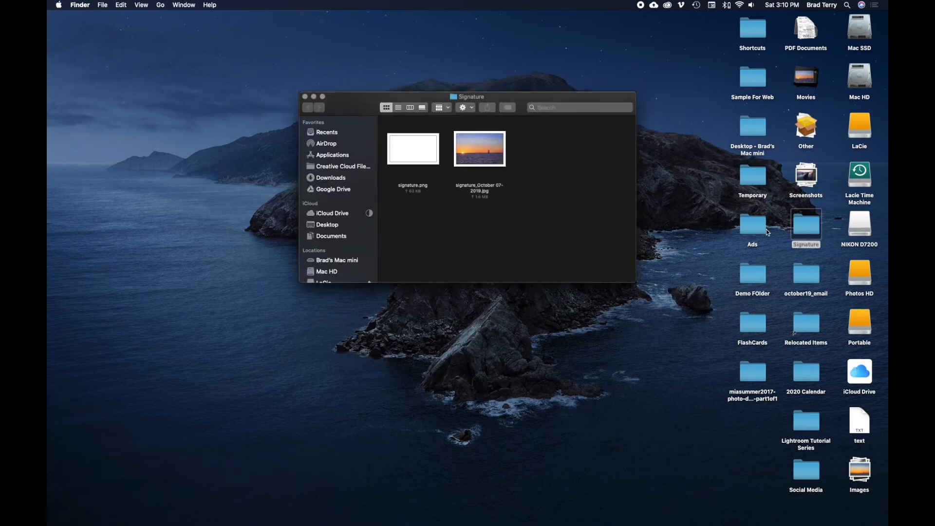
pyautogui.doubleClick(485, 157)
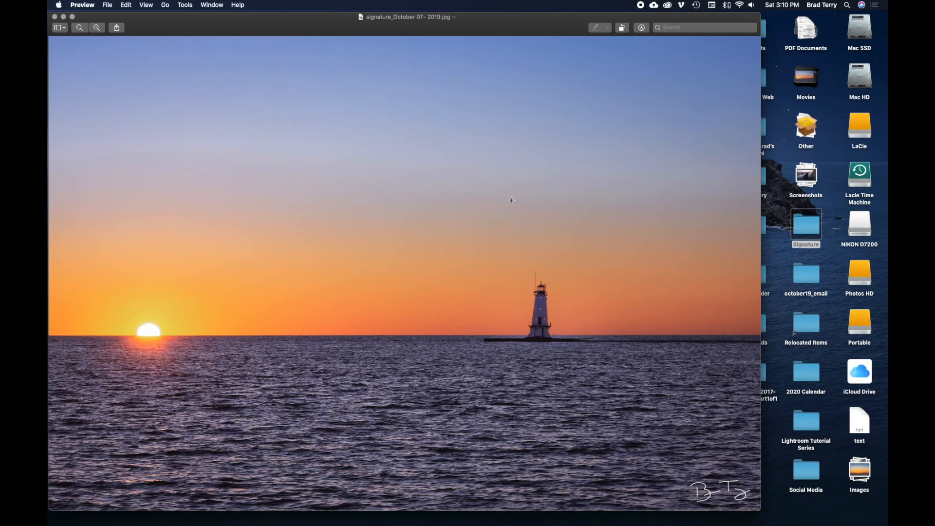
pyautogui.click(73, 16)
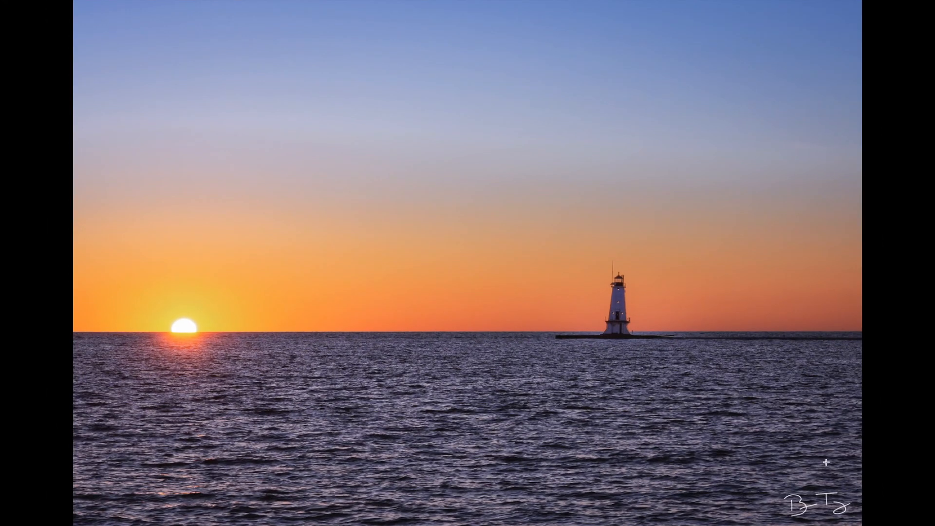